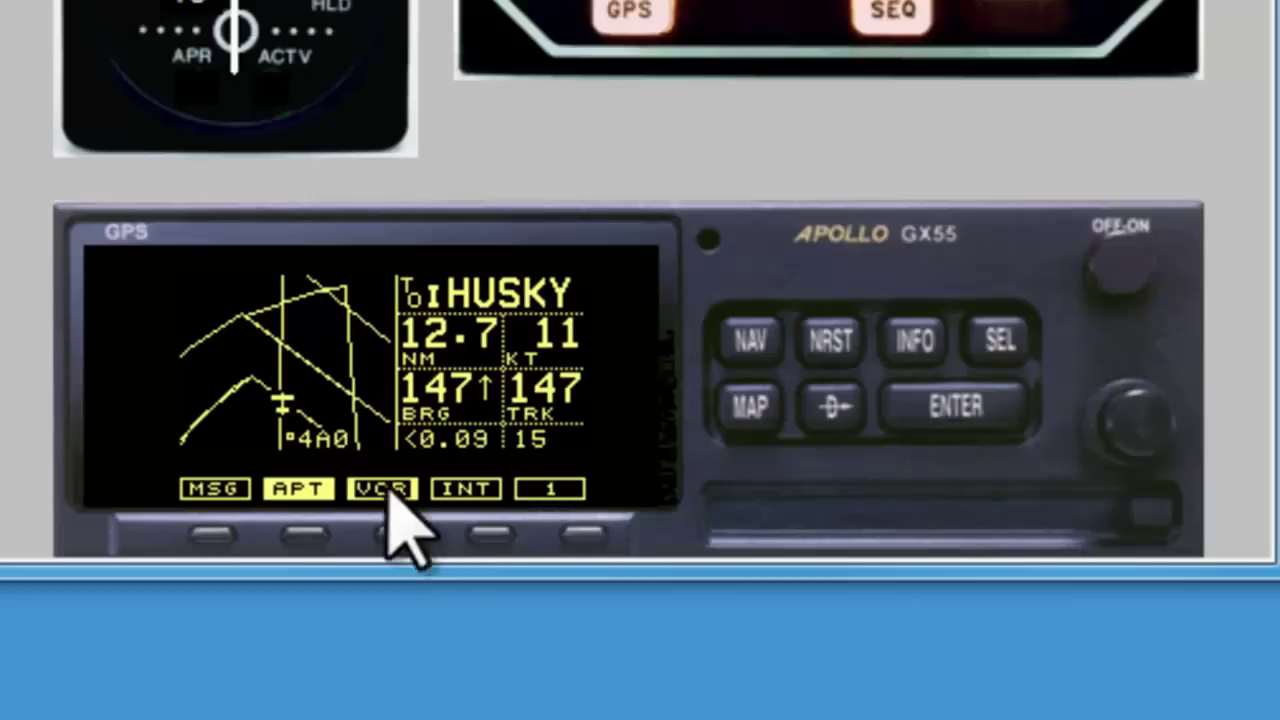
# Turn on waypoint scanning from the second map option page and zoom out to range 40.
pyautogui.click(579, 538)
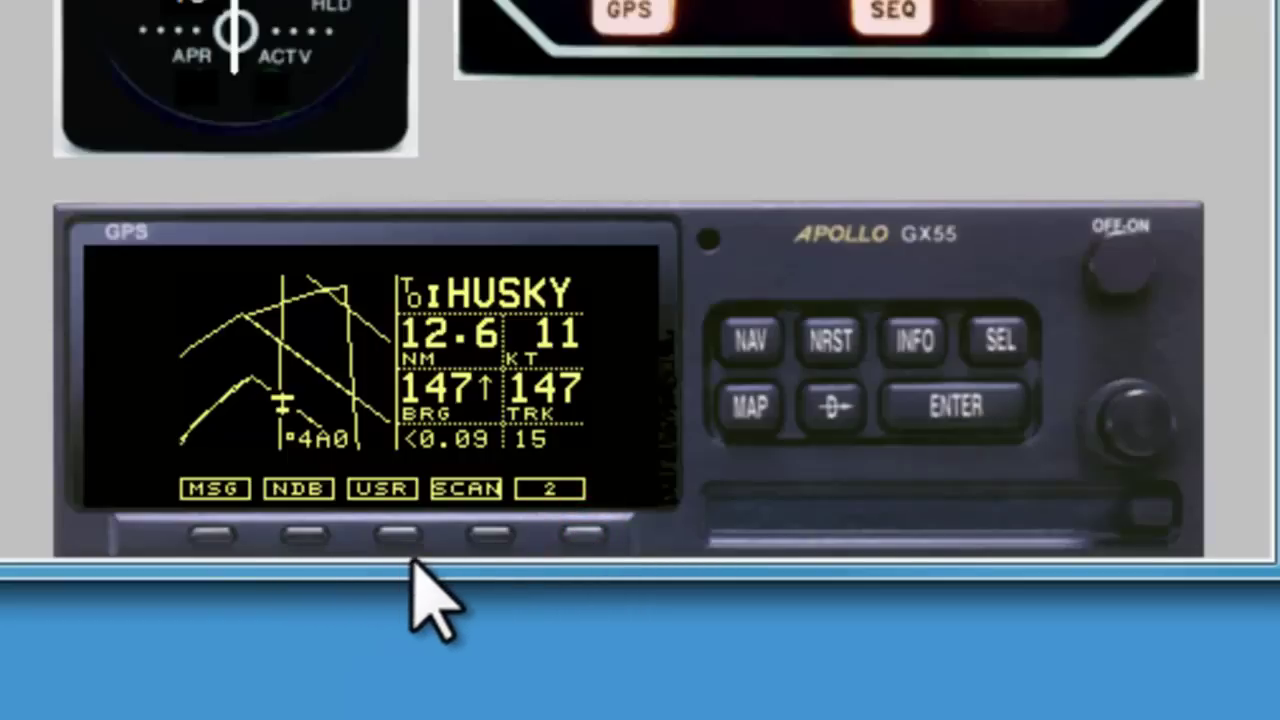
pyautogui.click(493, 542)
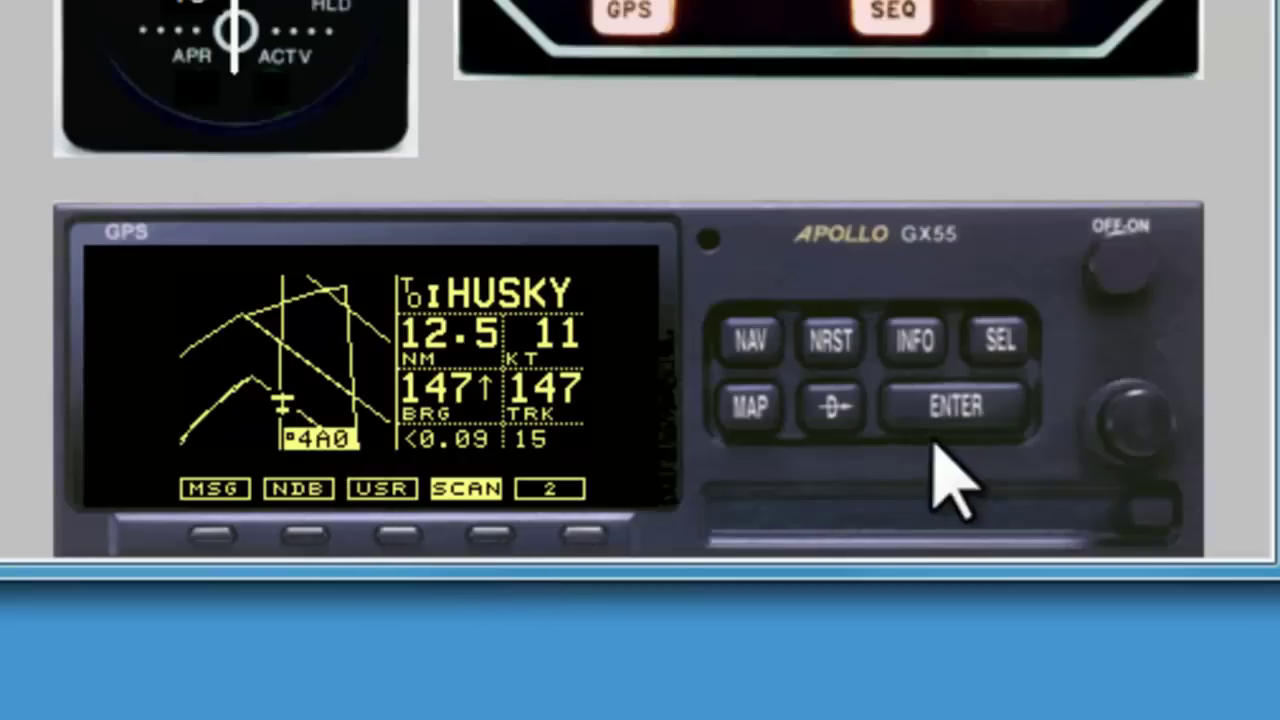
pyautogui.click(1133, 413)
pyautogui.click(1133, 413)
pyautogui.click(1133, 413)
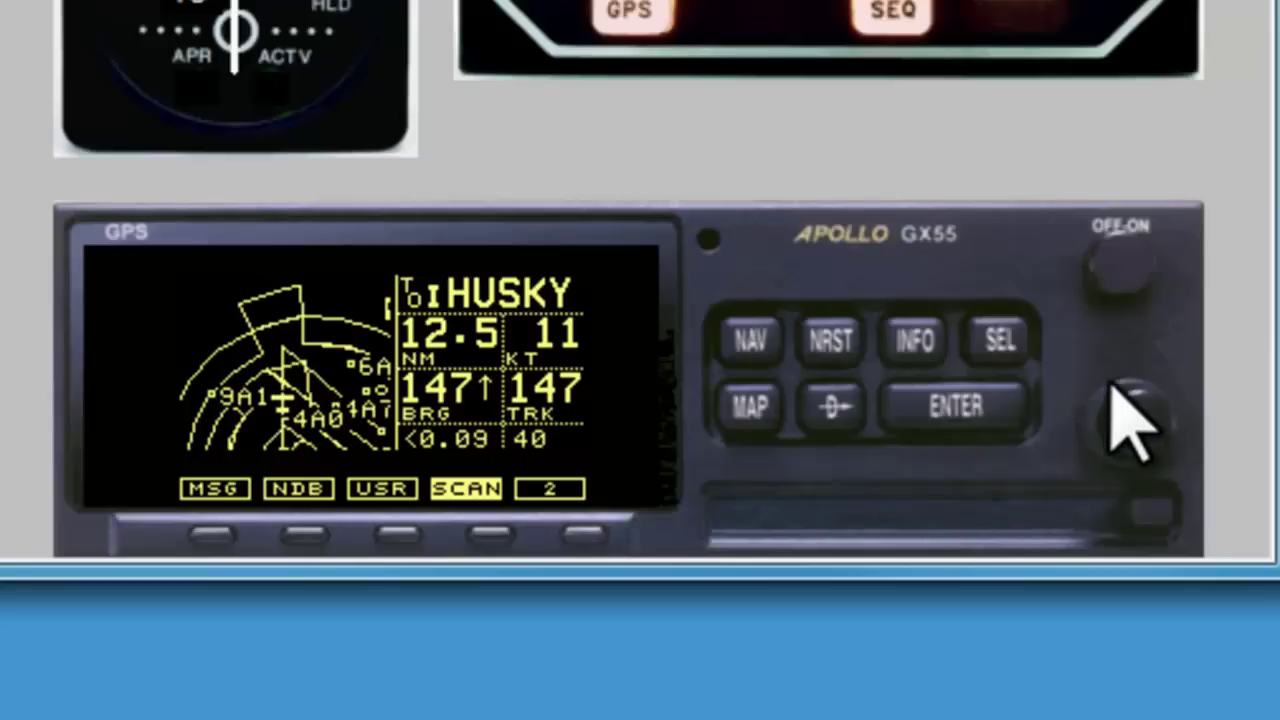
# Step the waypoint scan past 4A0 until 9A1 is selected.
pyautogui.rightClick(1113, 384)
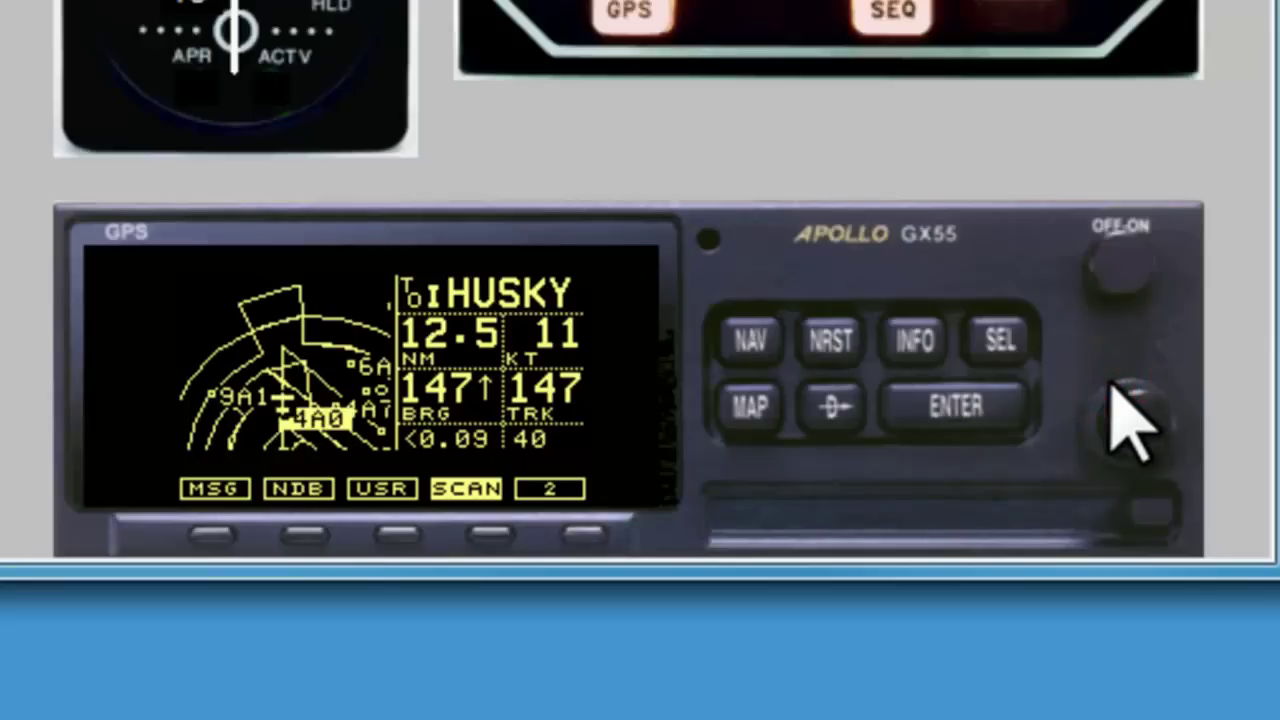
pyautogui.rightClick(1113, 384)
pyautogui.rightClick(1113, 384)
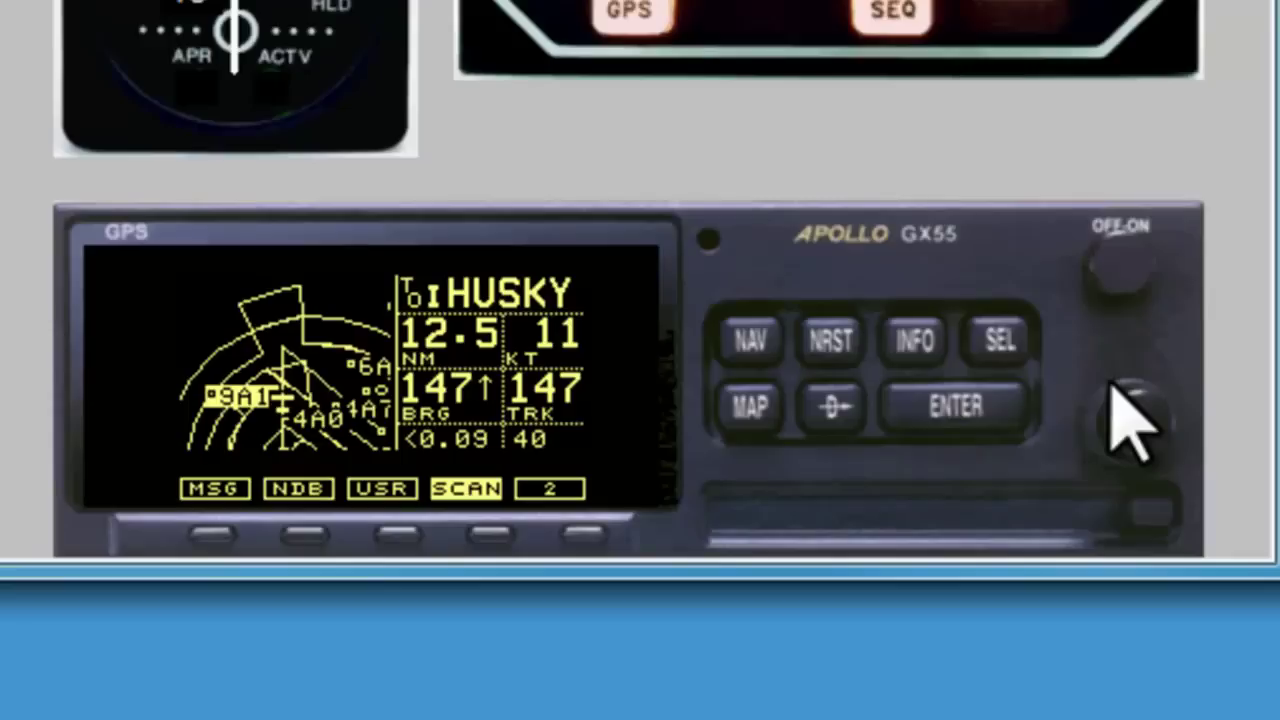
# View the 9A1 airport page (Covington, GA USA), then go back to the nav map.
pyautogui.click(828, 405)
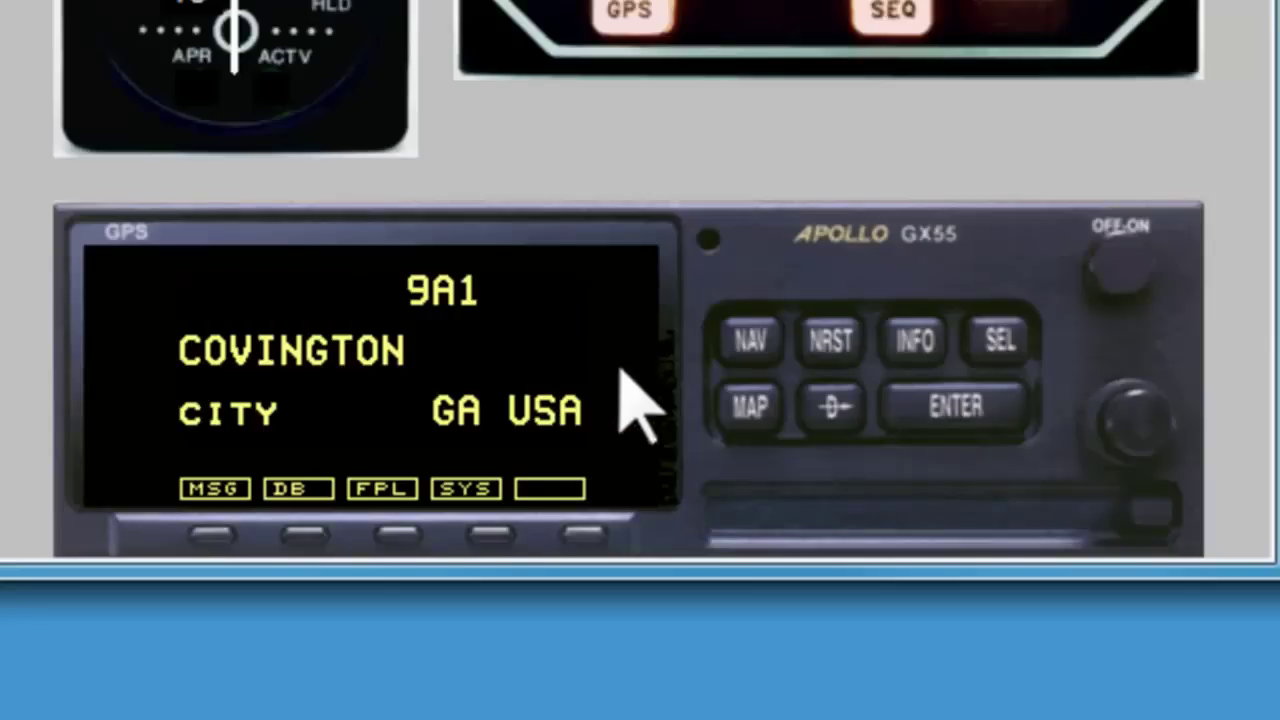
pyautogui.click(752, 410)
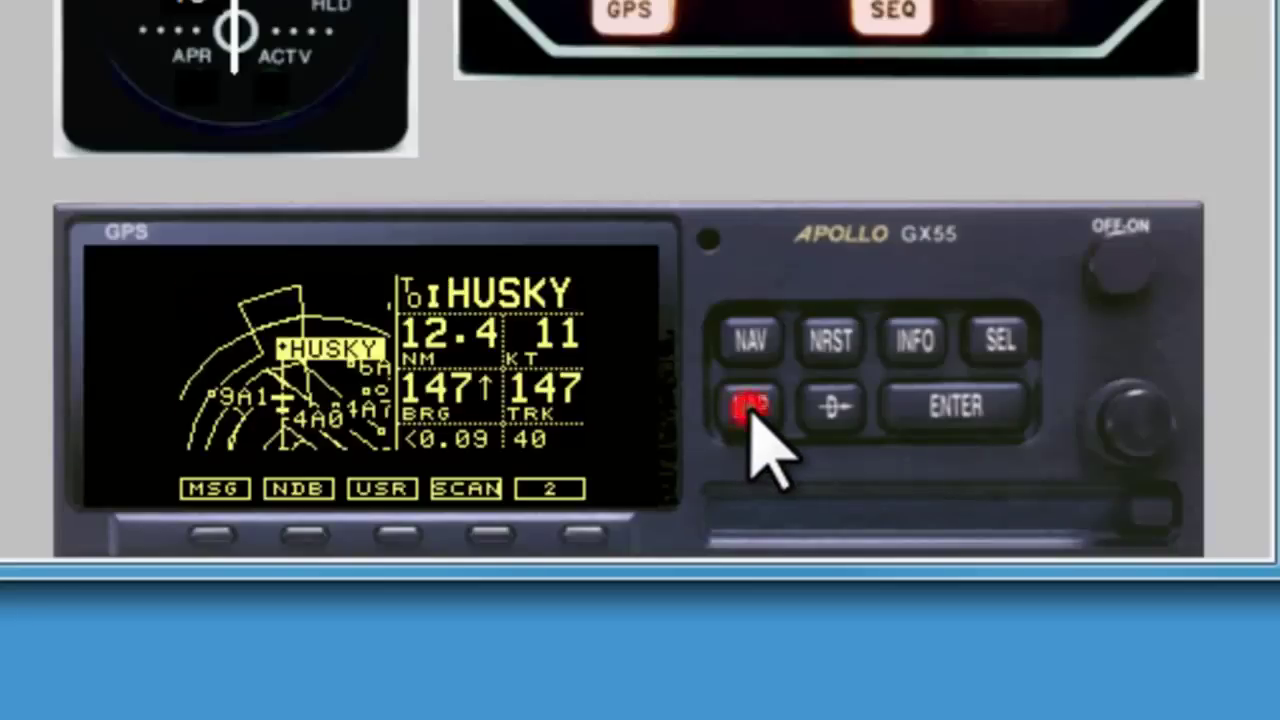
# Show the full-screen moving map with its GRD/MRK/PAT search-and-rescue options.
pyautogui.click(1118, 390)
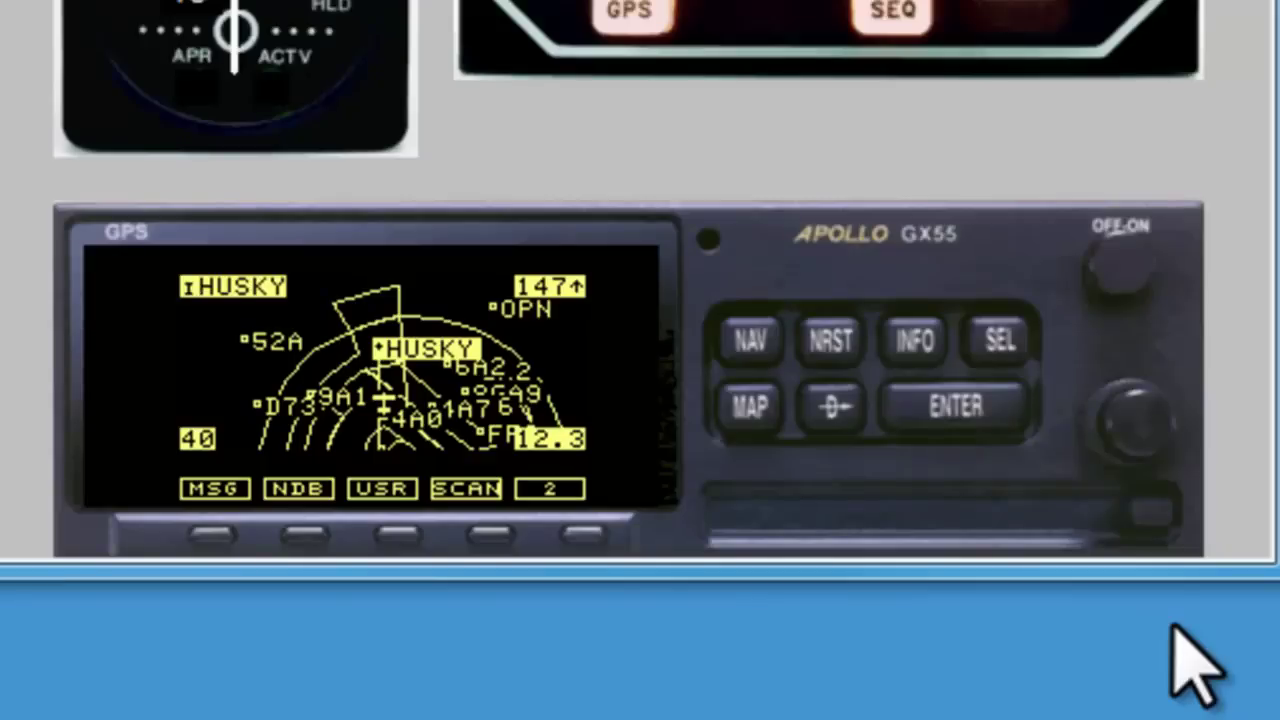
pyautogui.click(1118, 380)
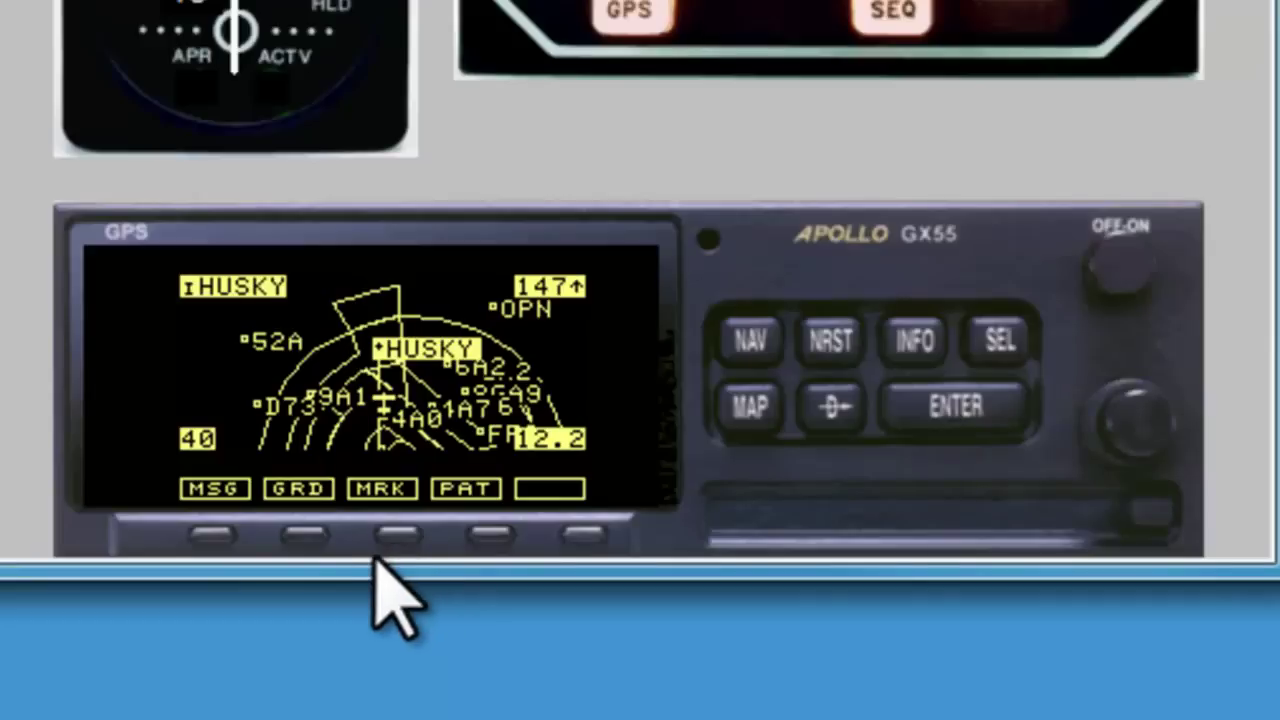
# Turn on the search grid, zoom to range 30, and cycle through grid levels 2, 3 and 4.
pyautogui.click(297, 531)
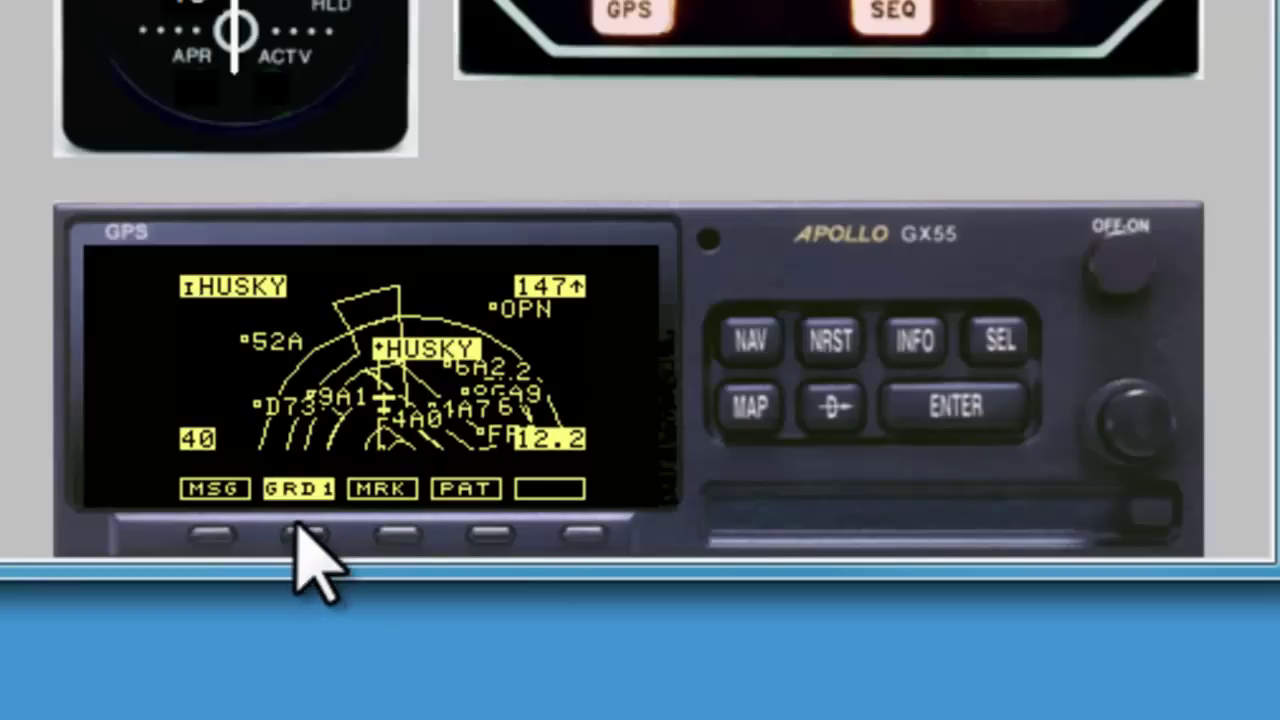
pyautogui.click(1133, 418)
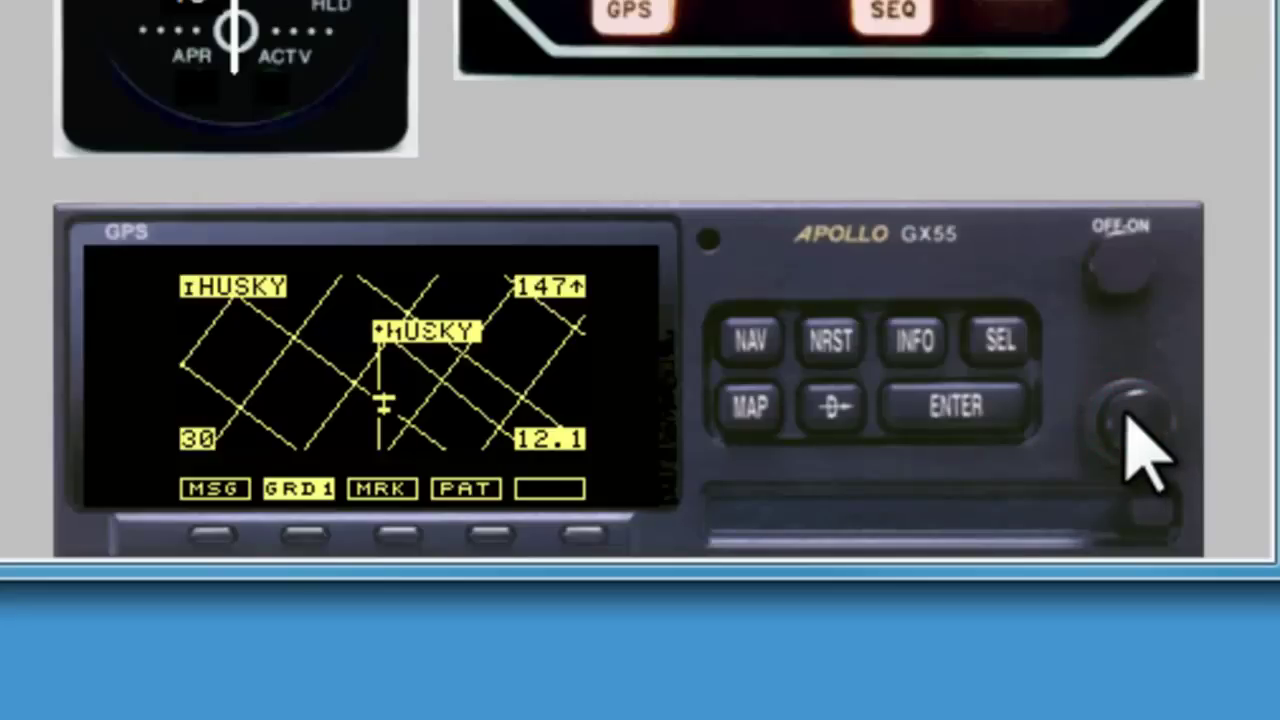
pyautogui.click(300, 540)
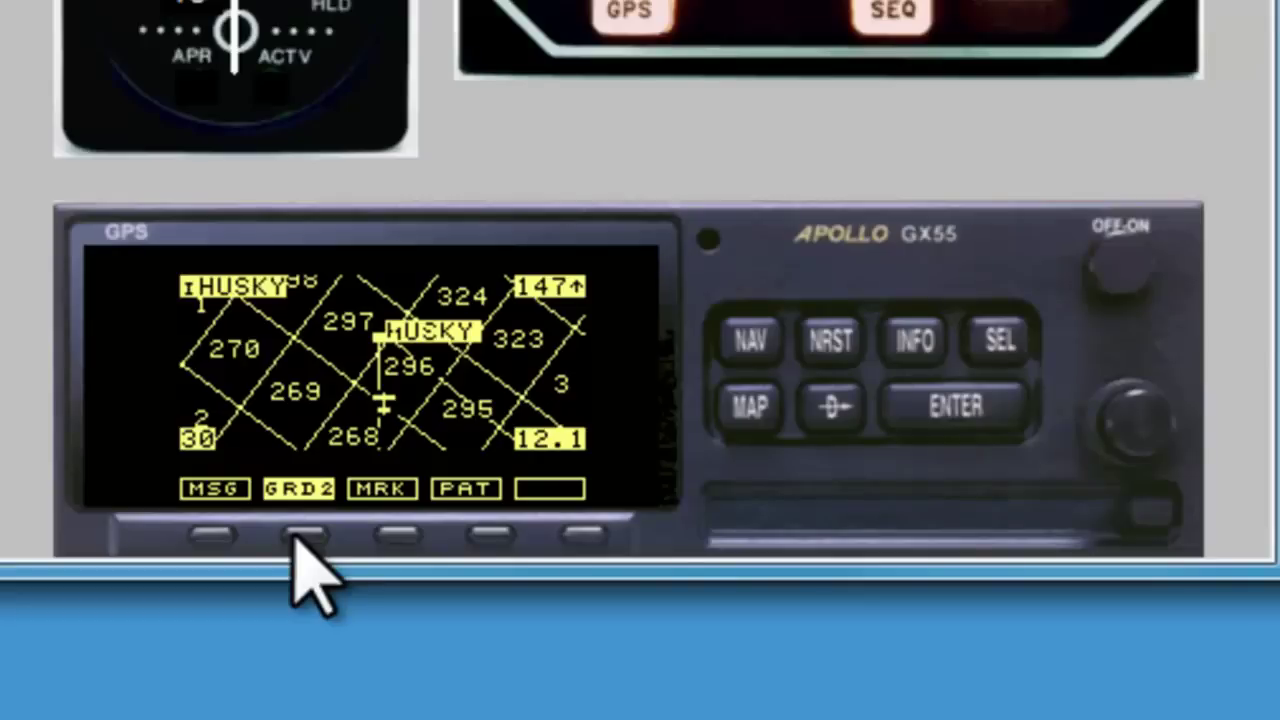
pyautogui.click(303, 540)
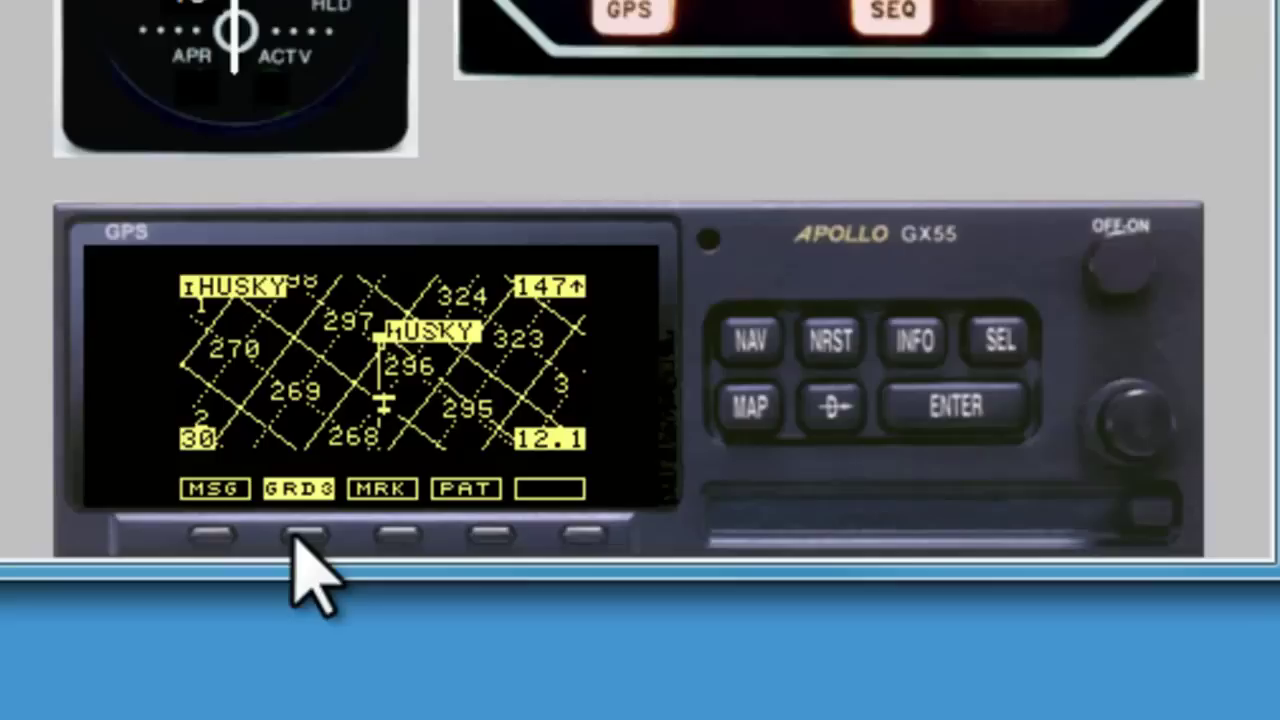
pyautogui.click(303, 540)
# Zoom to range 20 and cycle the grid back to level 2 numbered squares.
pyautogui.click(1123, 417)
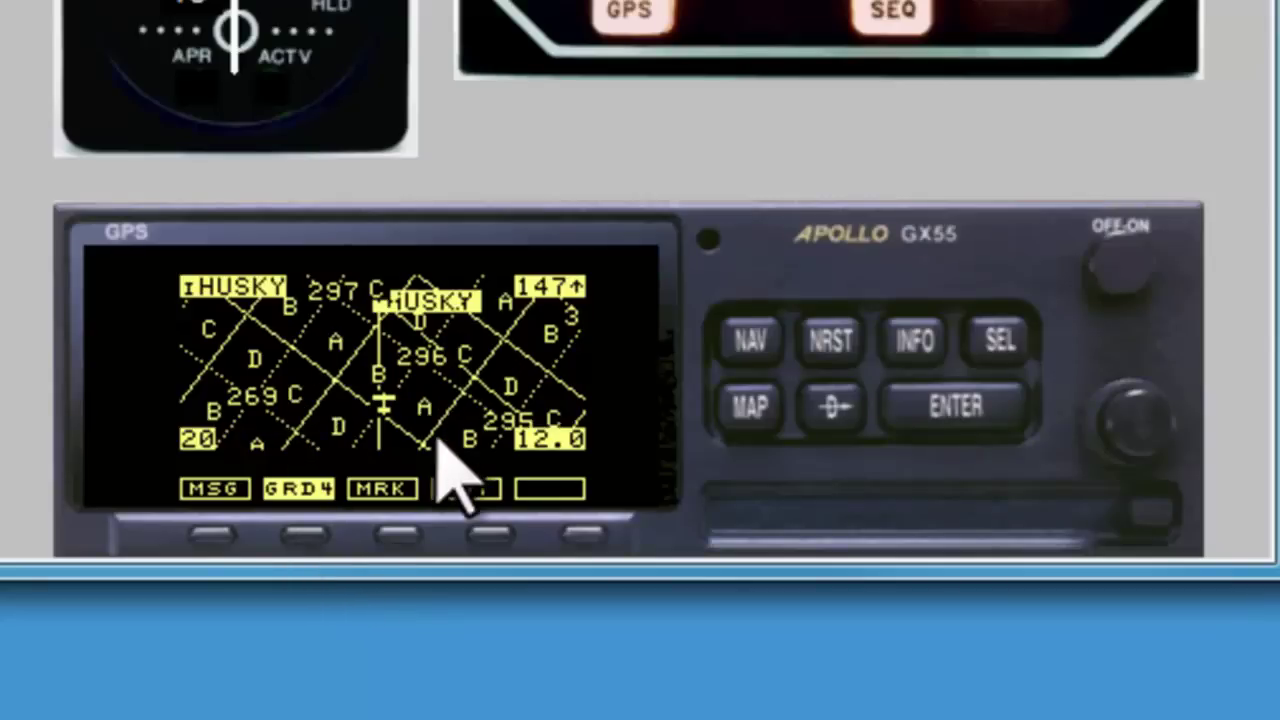
pyautogui.click(303, 538)
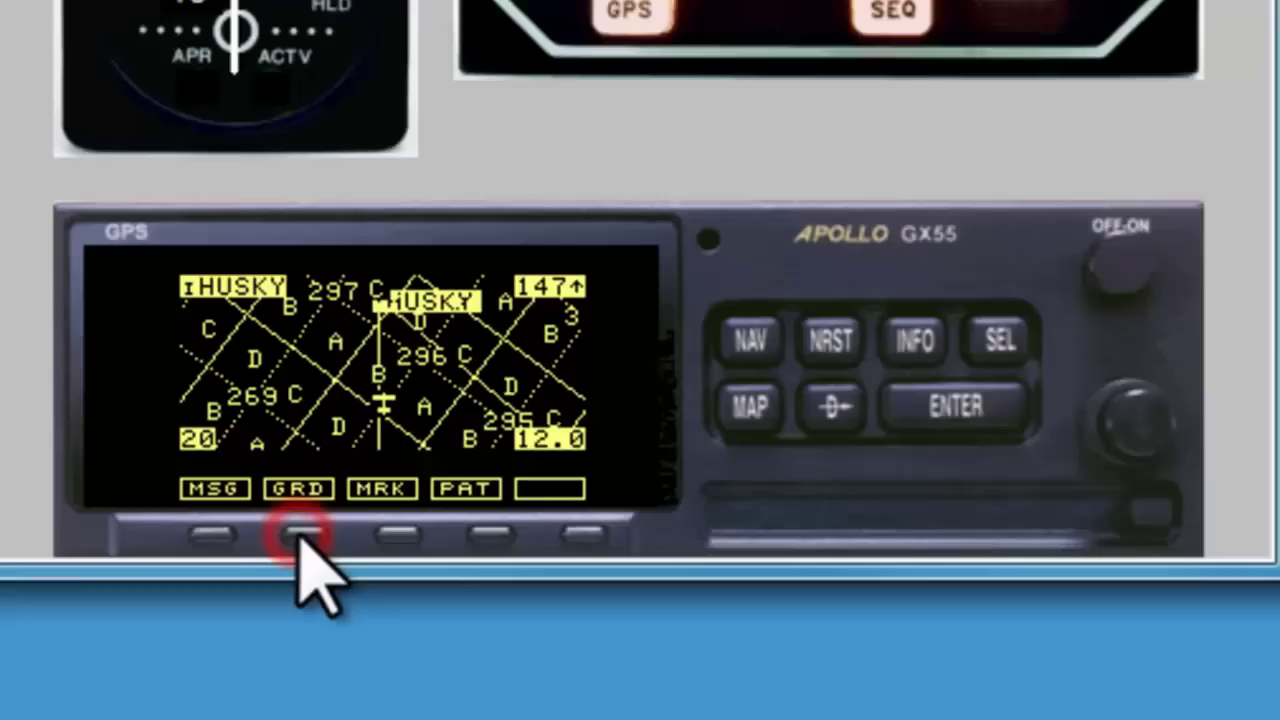
pyautogui.click(303, 538)
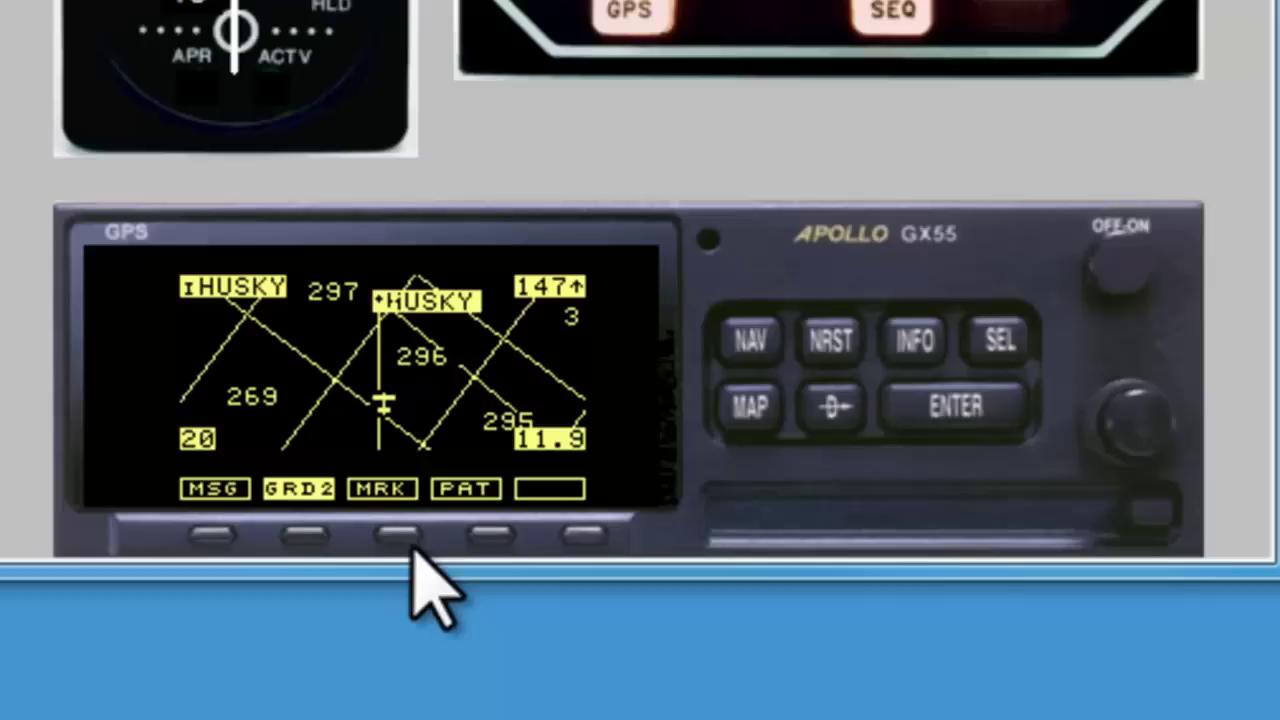
pyautogui.click(490, 535)
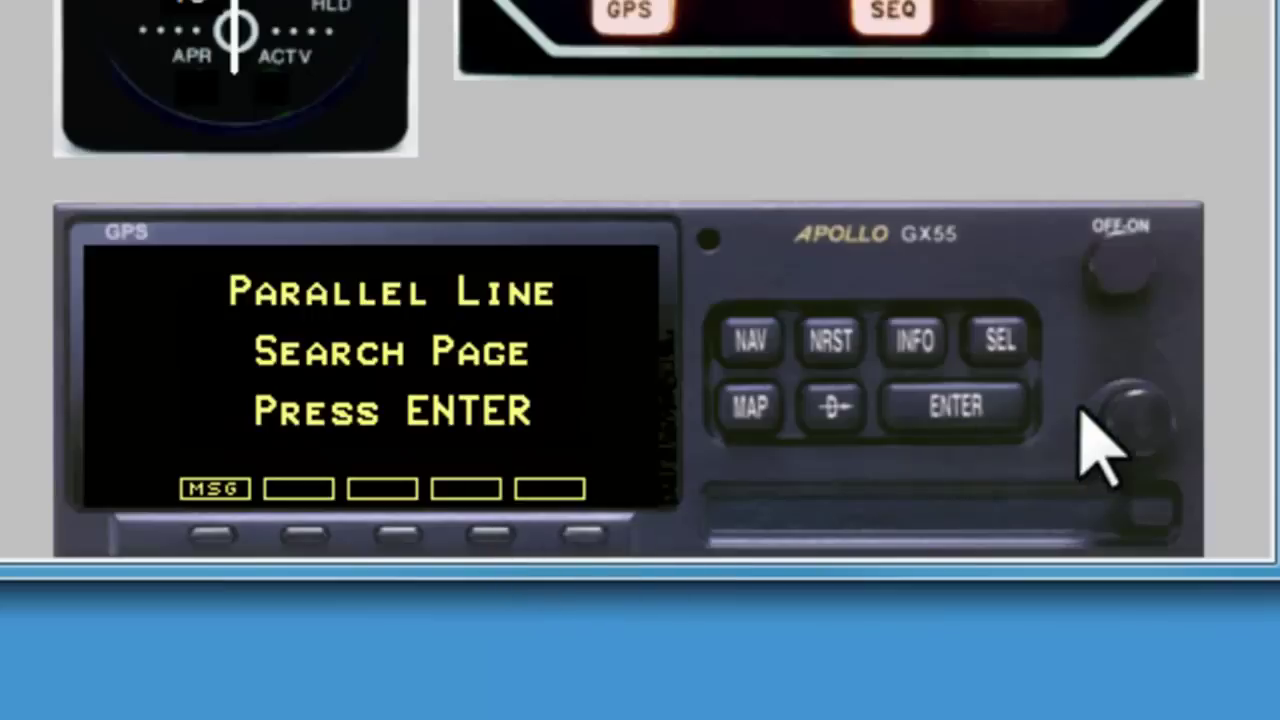
pyautogui.click(1142, 418)
pyautogui.click(1142, 418)
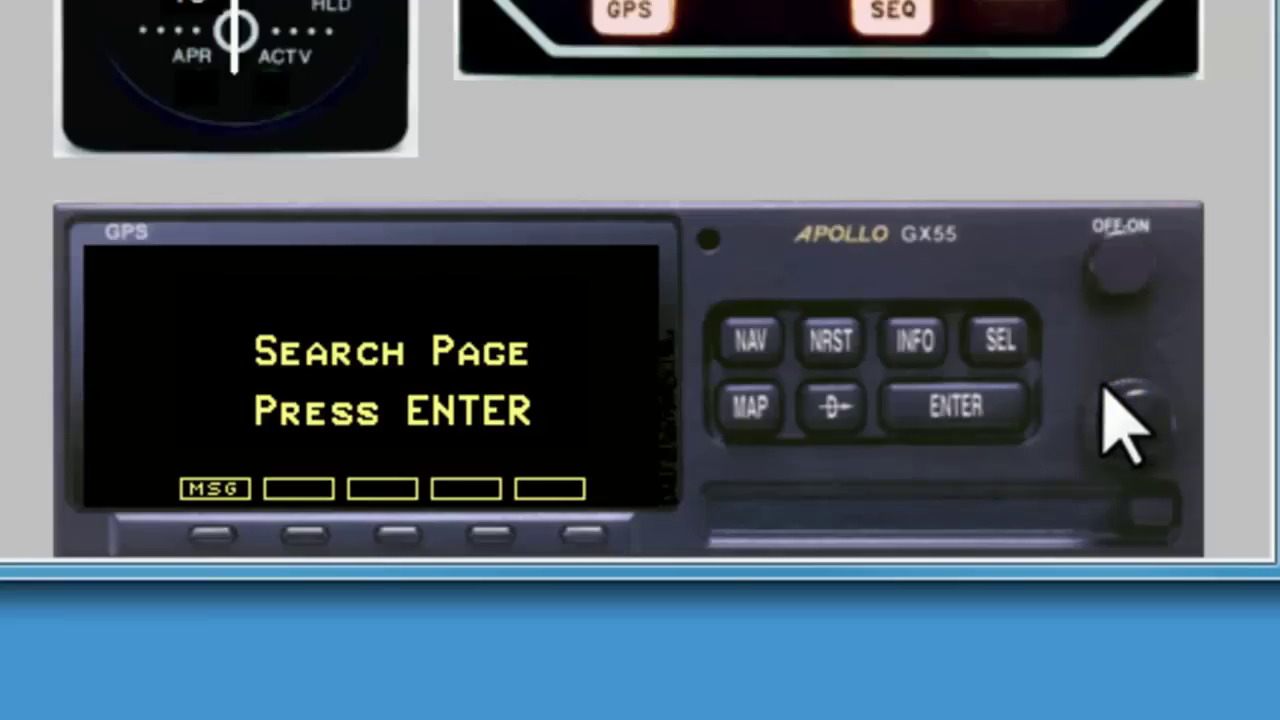
pyautogui.click(757, 418)
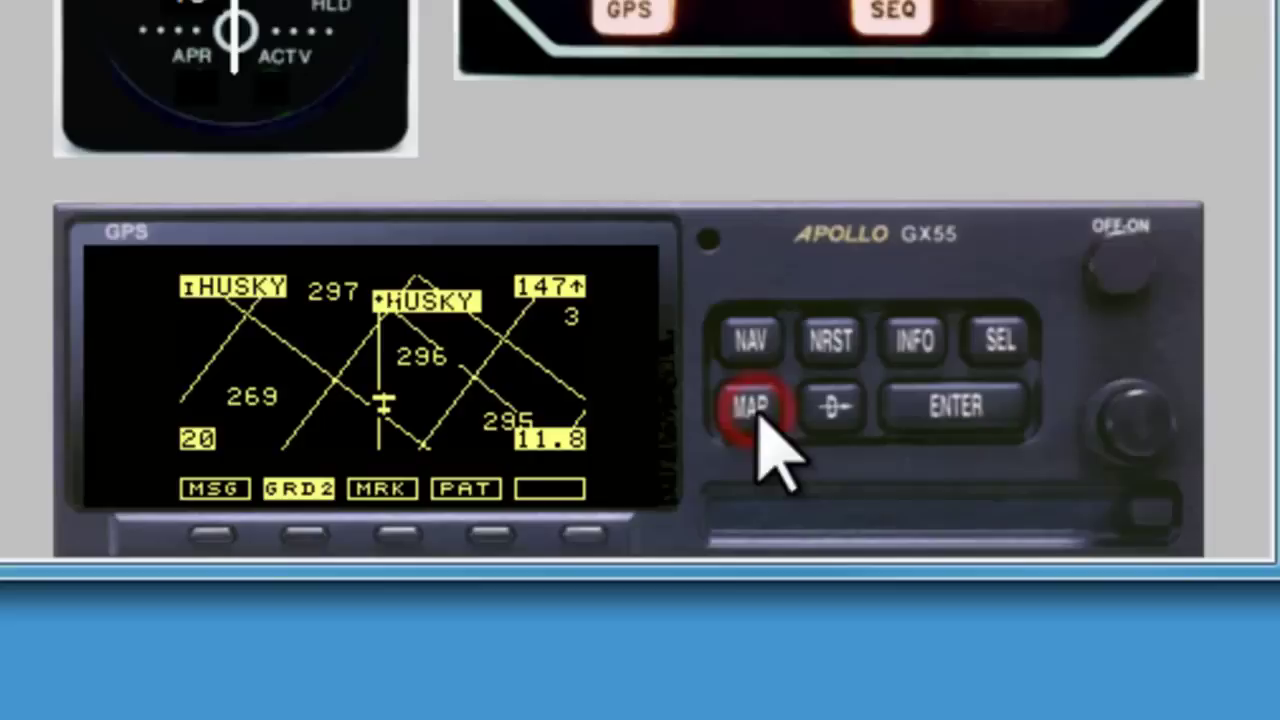
# Move past the Route Line settings page to the SAR settings page: Sar Map On, Grid Type US, Position ATL.
pyautogui.click(1118, 390)
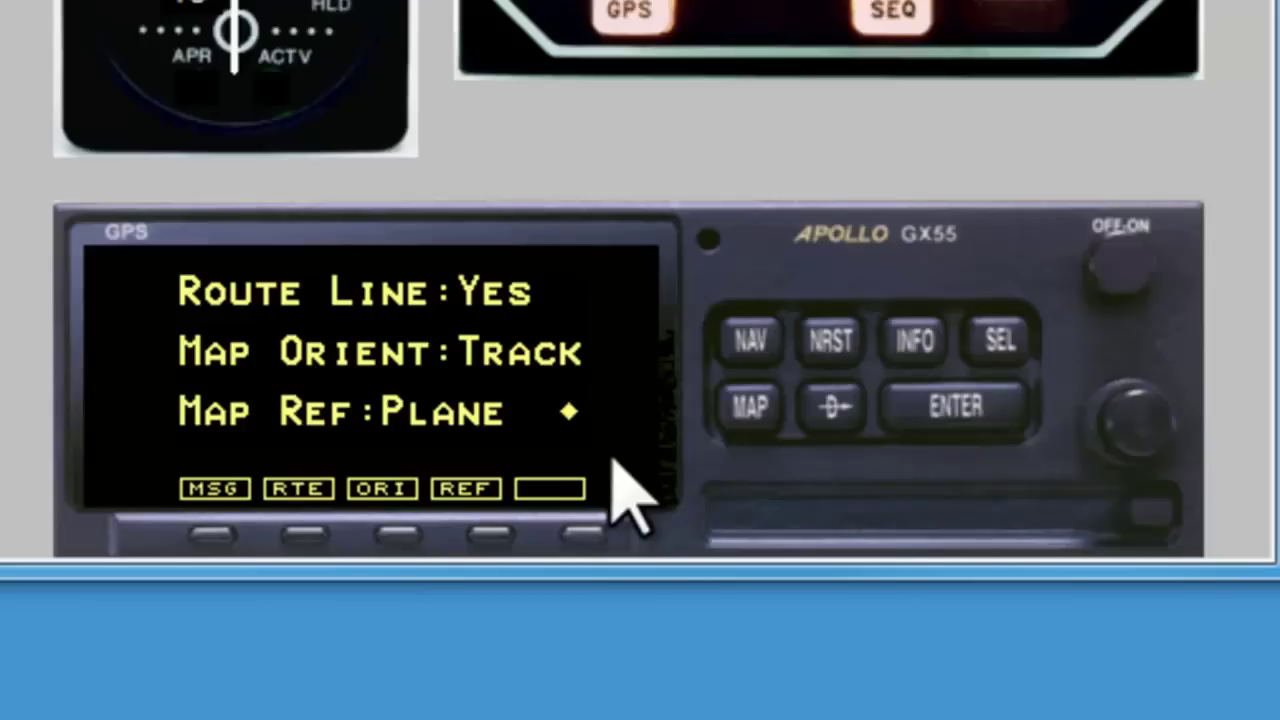
pyautogui.click(1130, 413)
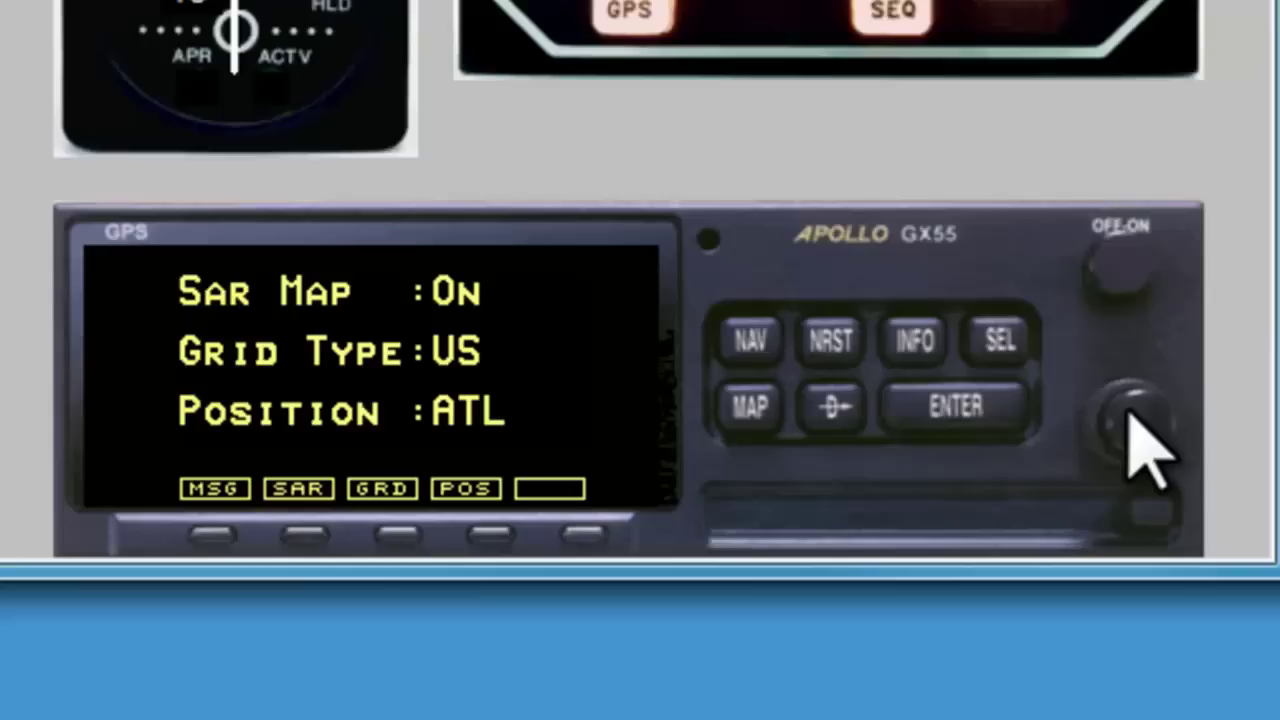
pyautogui.click(304, 537)
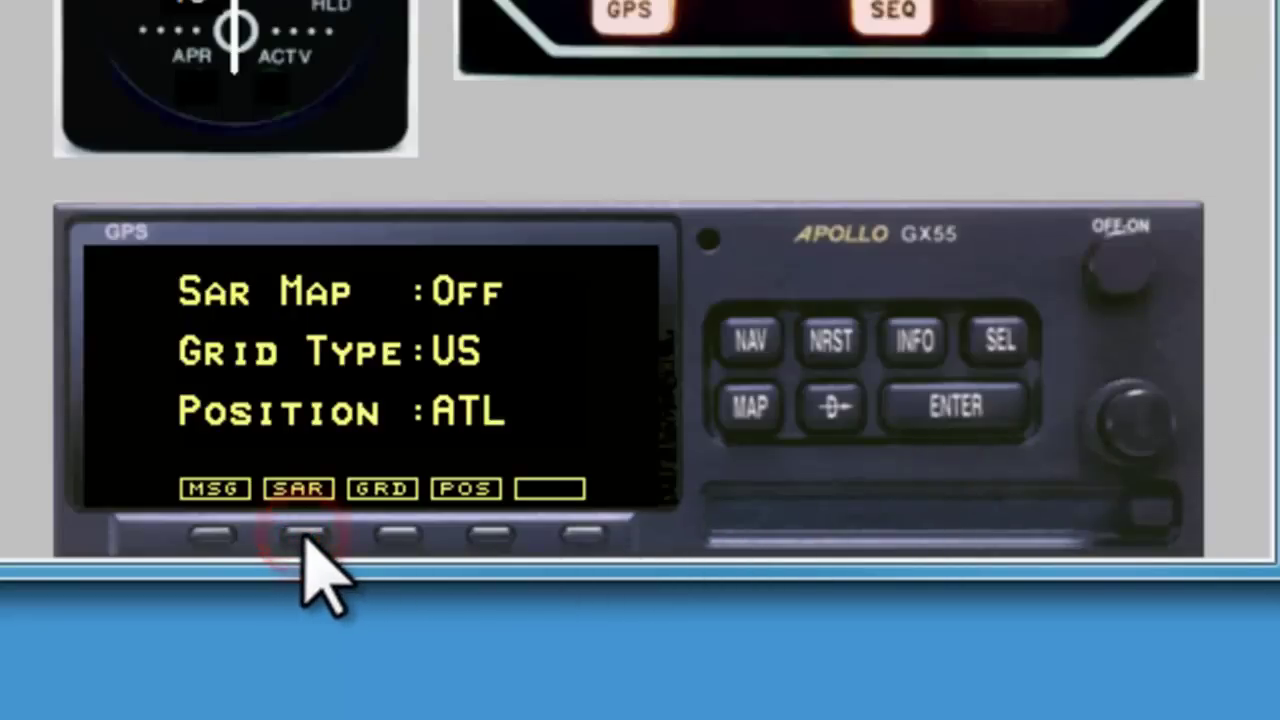
pyautogui.click(304, 537)
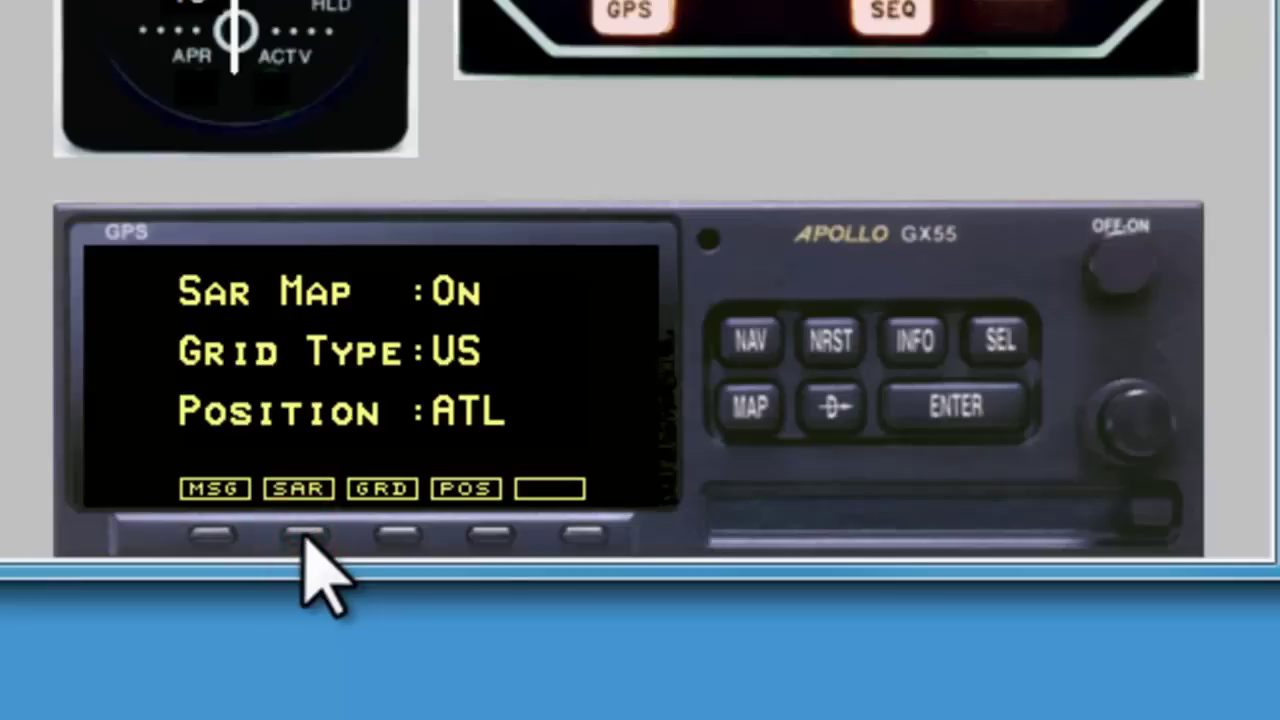
pyautogui.click(1000, 340)
pyautogui.rightClick(1146, 414)
pyautogui.click(1140, 415)
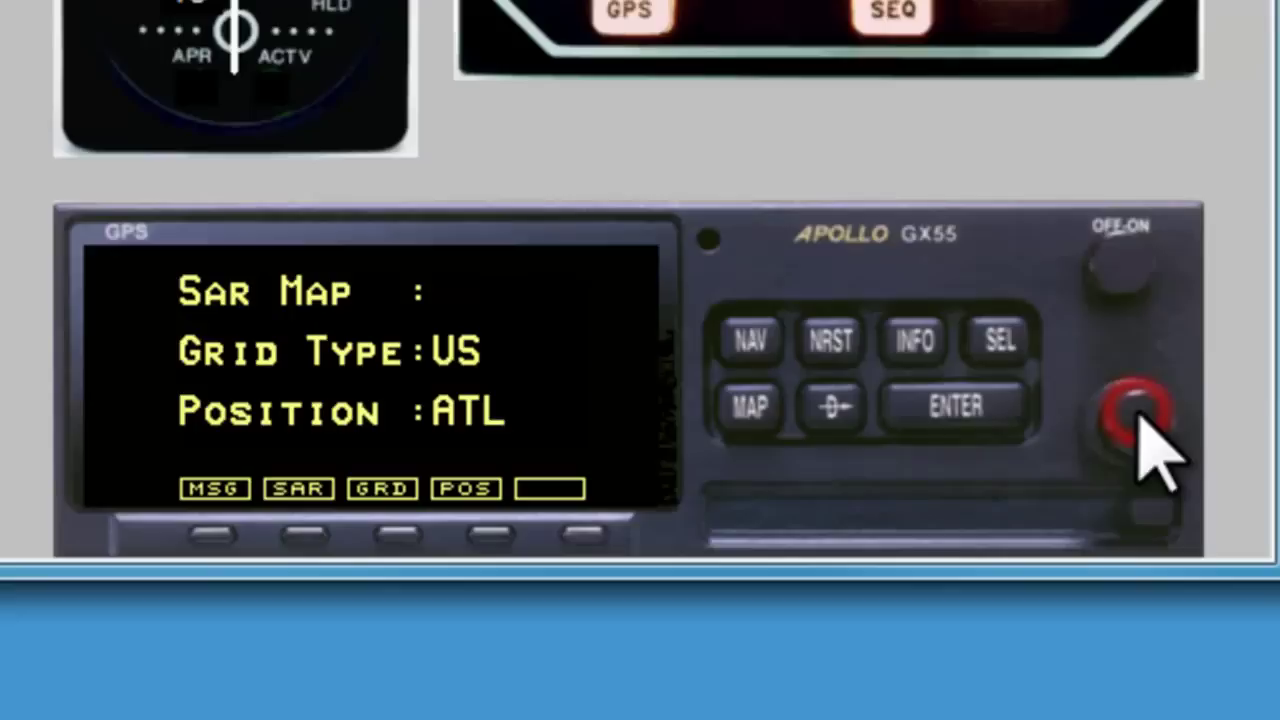
pyautogui.click(1000, 350)
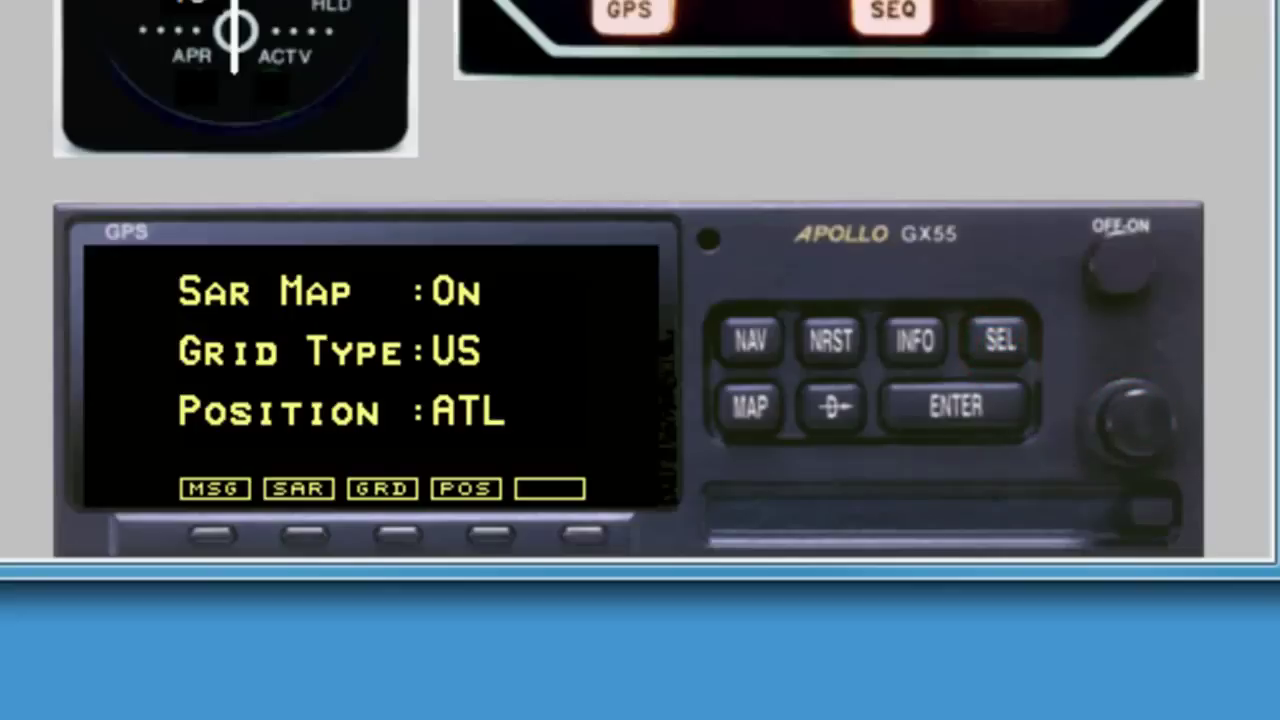